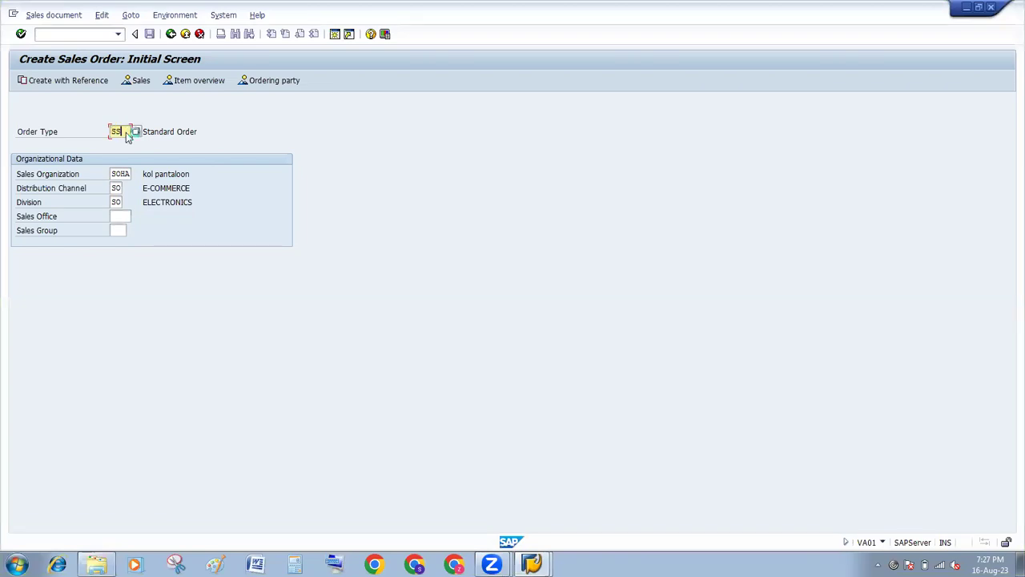
Step: Start a sales order of type SS and enter the customer number as the sold-to party
{"action": "key", "text": "Return"}
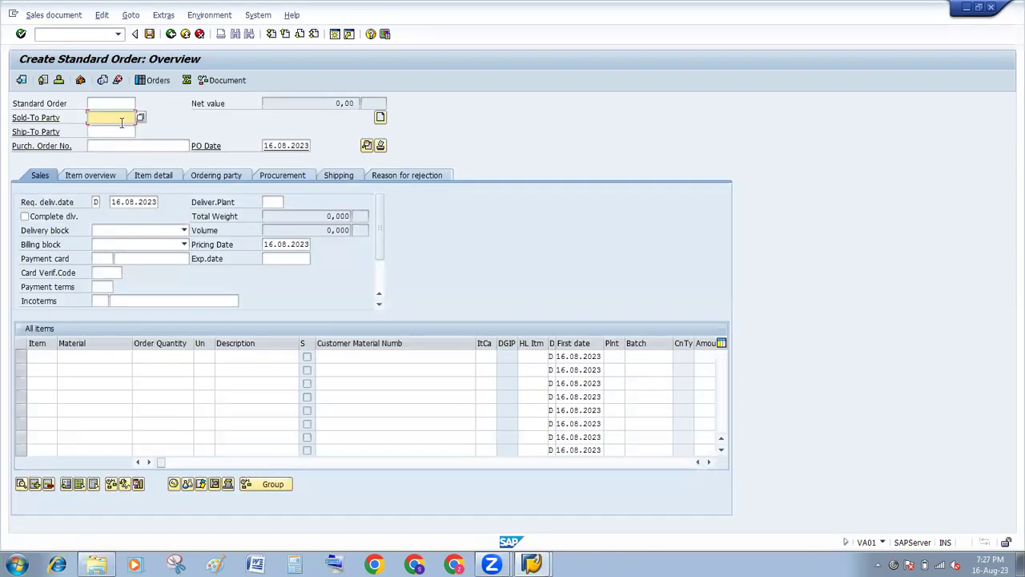
{"action": "key", "text": "BackSpace"}
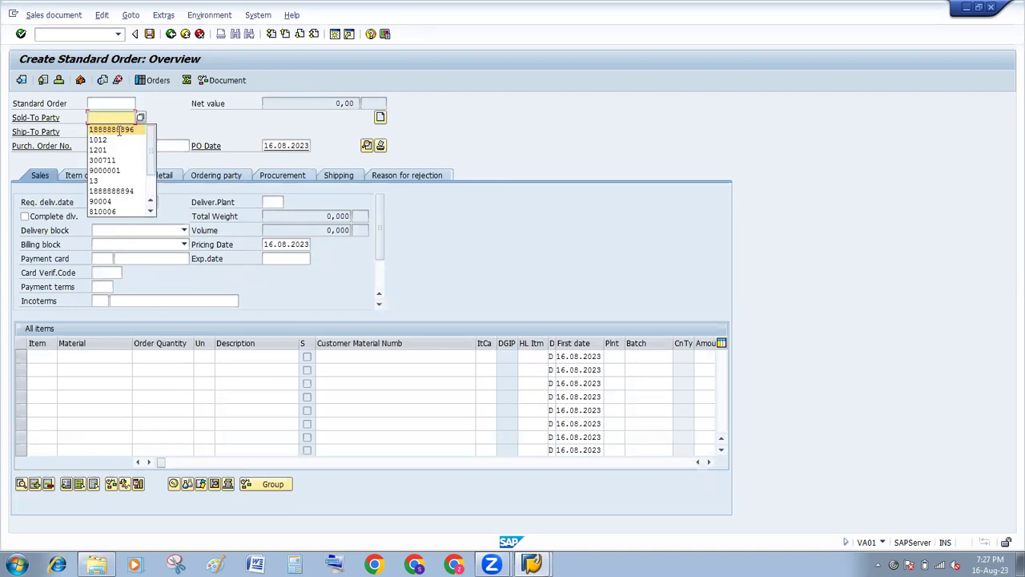
{"action": "left_click", "coordinate": [119, 130]}
{"action": "key", "text": "Return"}
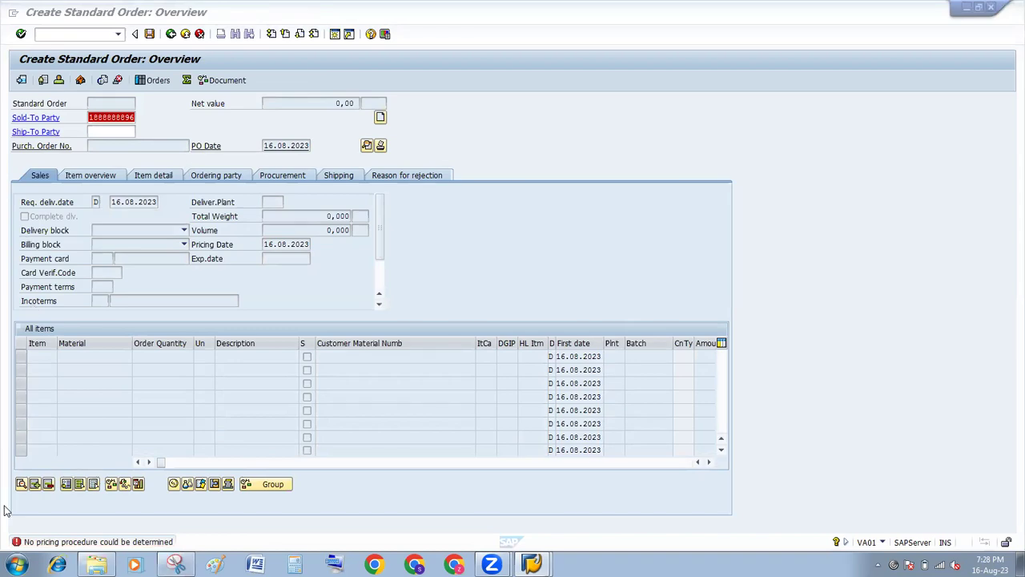
Step: Capture the status bar error message with Snipping Tool and minimize the snip
{"action": "left_click", "coordinate": [176, 563]}
{"action": "left_click_drag", "start_coordinate": [6, 519], "coordinate": [226, 550]}
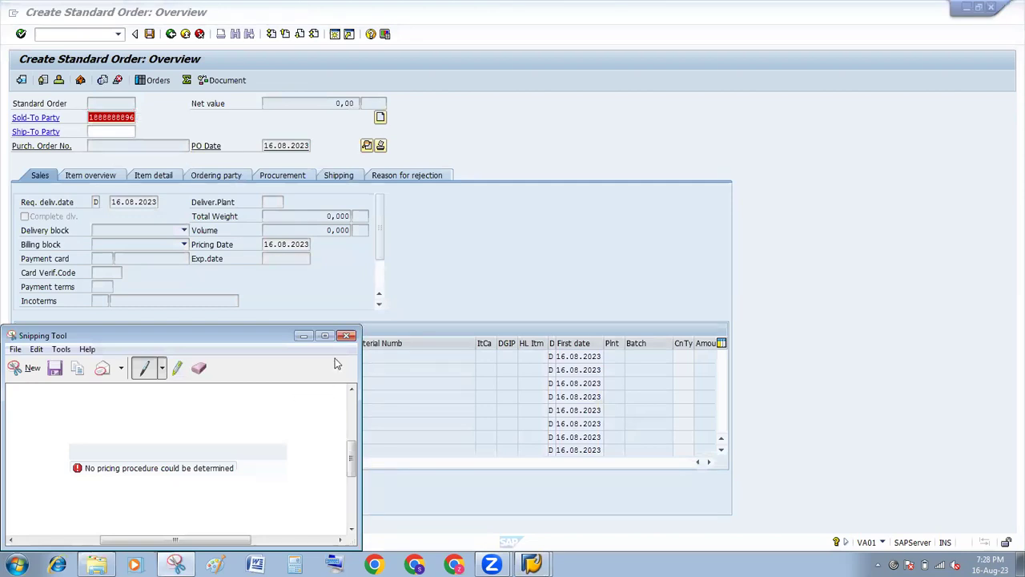
{"action": "left_click", "coordinate": [304, 336]}
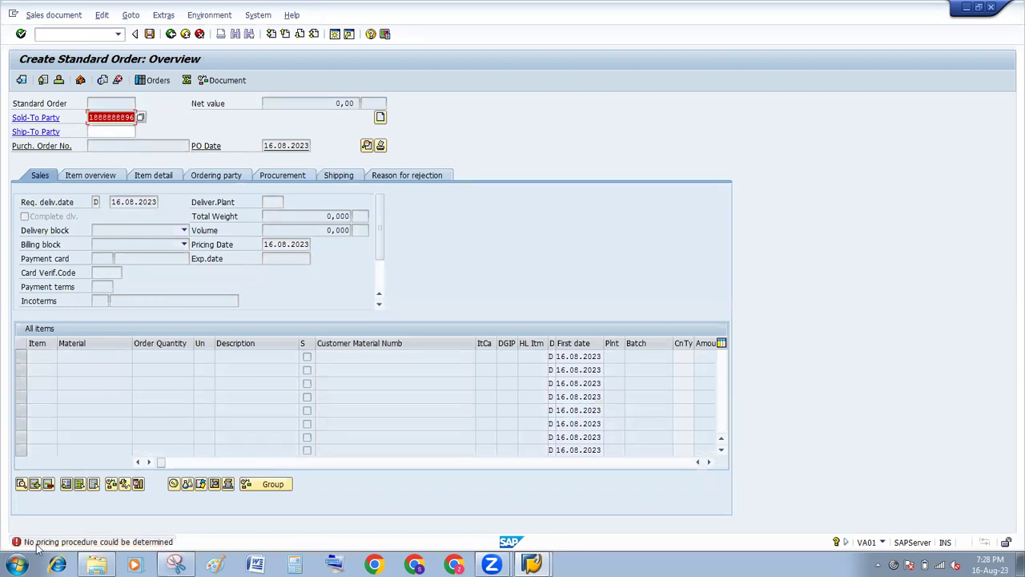
Step: Open transaction OVKK in a new session and start new entries for pricing procedure determination
{"action": "left_click", "coordinate": [91, 34]}
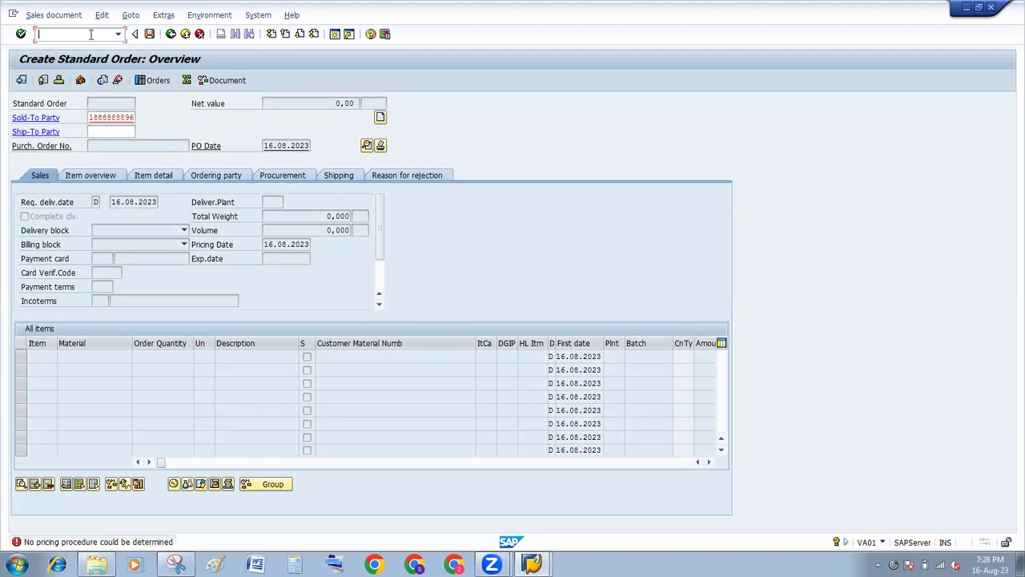
{"action": "type", "text": "/o"}
{"action": "type", "text": "va01"}
{"action": "key", "text": "Return"}
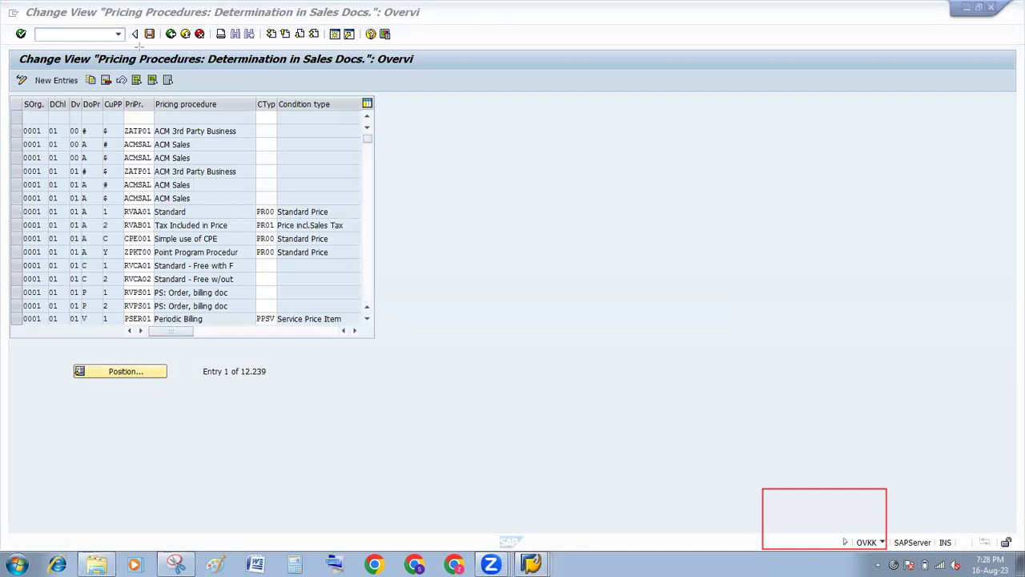
{"action": "left_click", "coordinate": [45, 84]}
{"action": "left_click", "coordinate": [46, 83]}
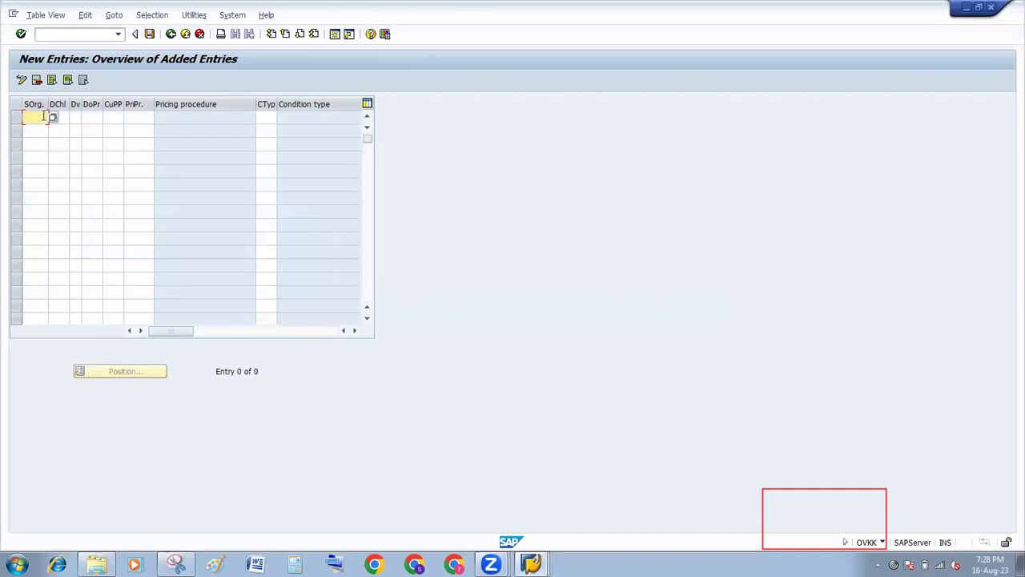
Step: Enter sales organization SOHA, distribution channel SO, division SO, document pricing procedure A and customer pricing procedure 1 in the first row
{"action": "type", "text": "soha"}
{"action": "key", "text": "Tab"}
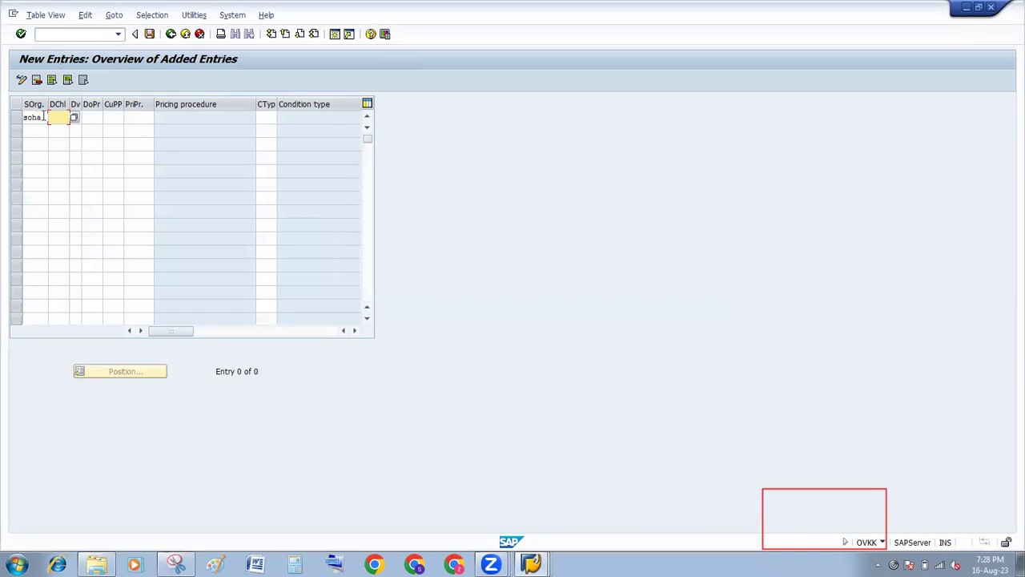
{"action": "type", "text": "so"}
{"action": "key", "text": "Tab"}
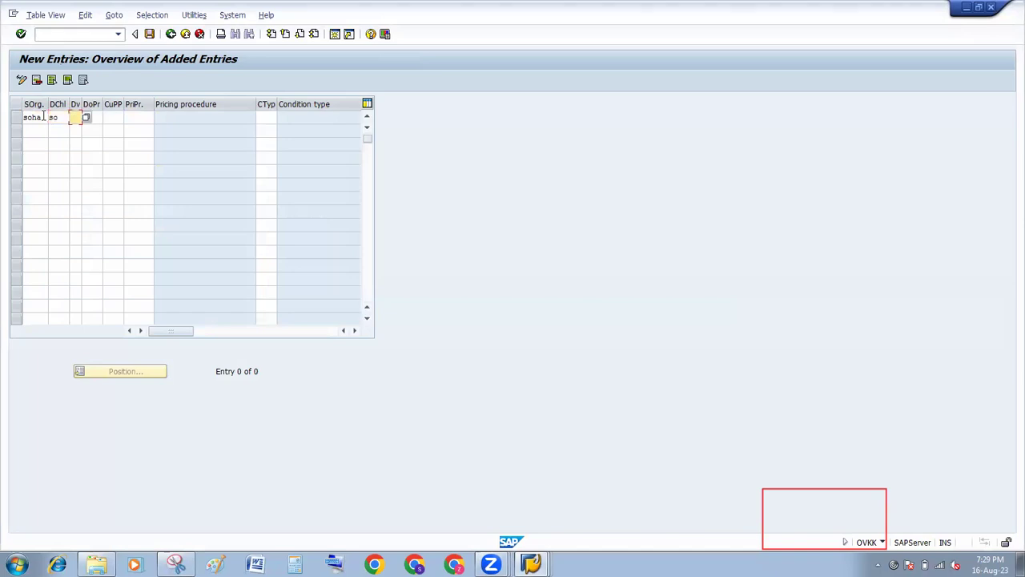
{"action": "type", "text": "so"}
{"action": "key", "text": "Tab"}
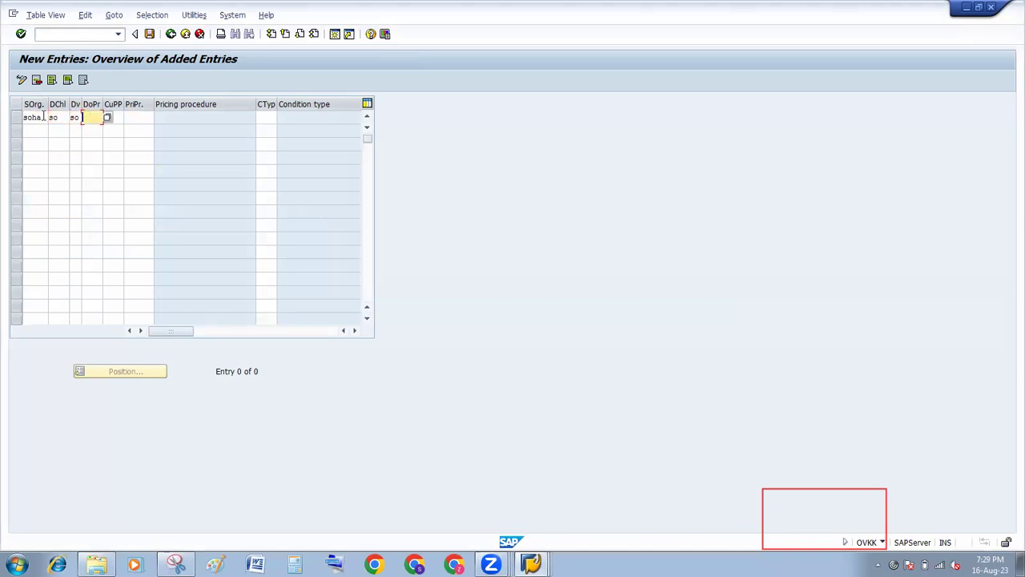
{"action": "type", "text": "A"}
{"action": "key", "text": "Tab"}
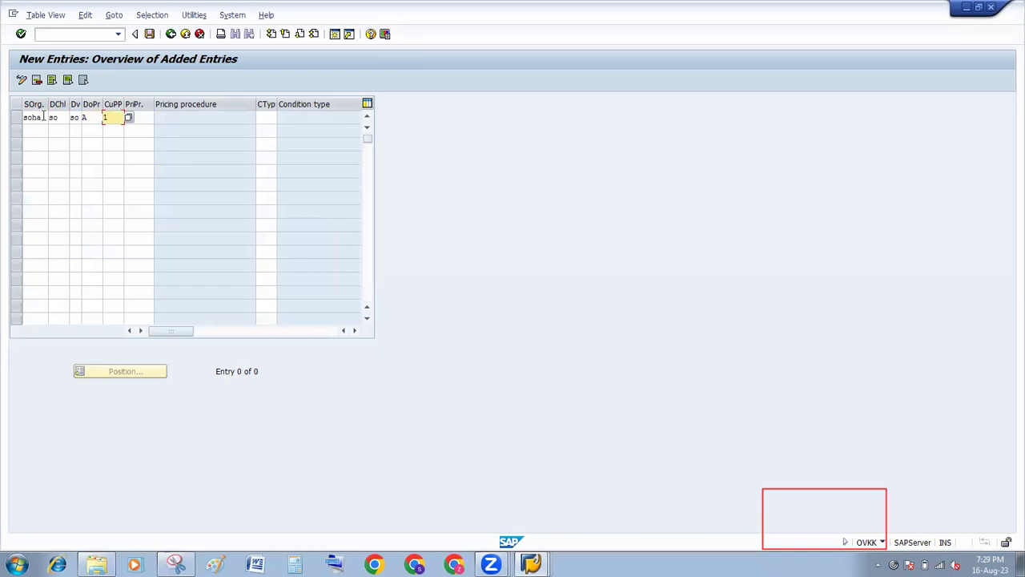
{"action": "key", "text": "Tab"}
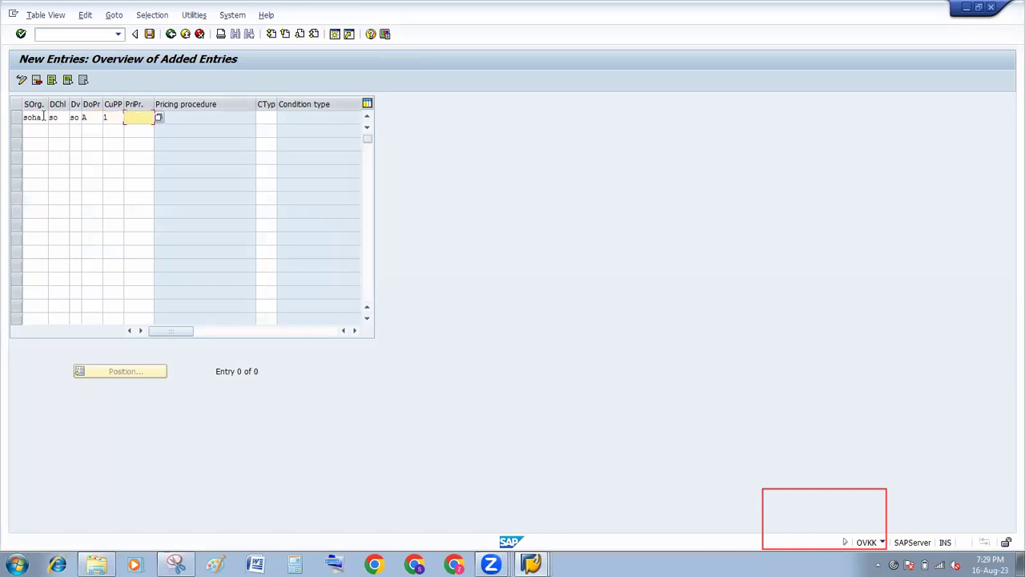
Step: Assign pricing procedure RVAA01 and condition type PR00 to the SOHA row and confirm the entry
{"action": "type", "text": "R"}
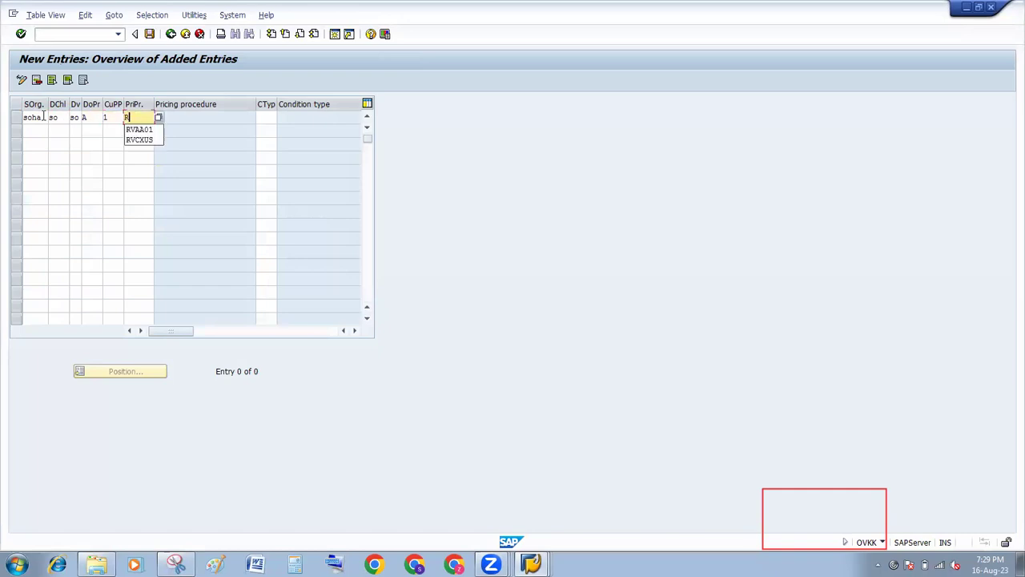
{"action": "type", "text": "VAA01"}
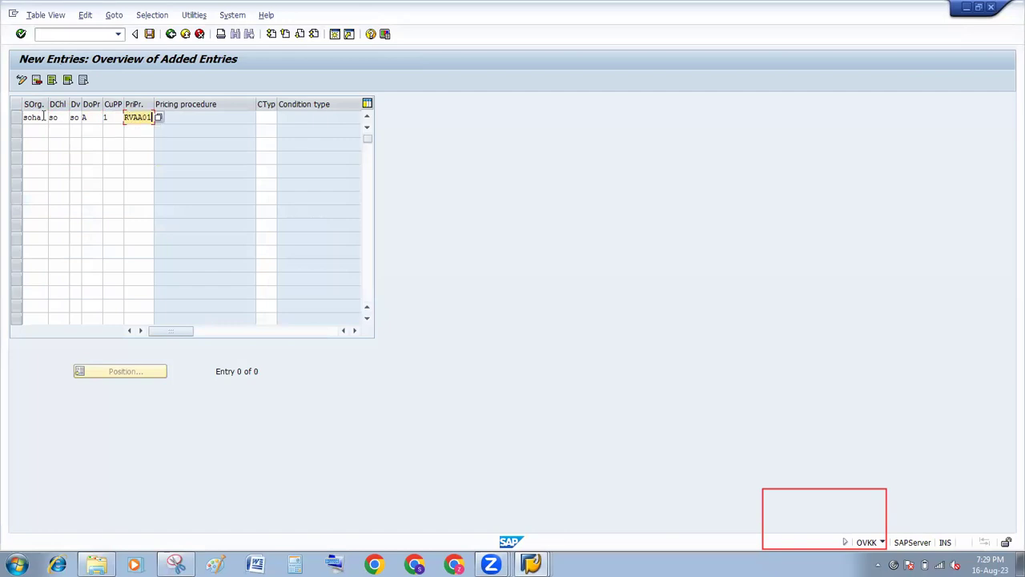
{"action": "key", "text": "Tab"}
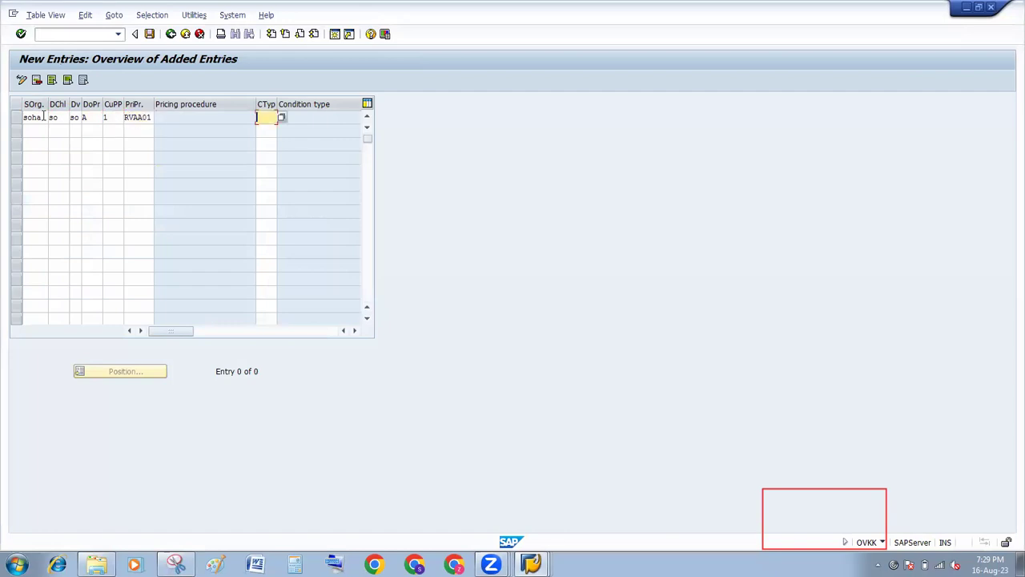
{"action": "type", "text": "pr"}
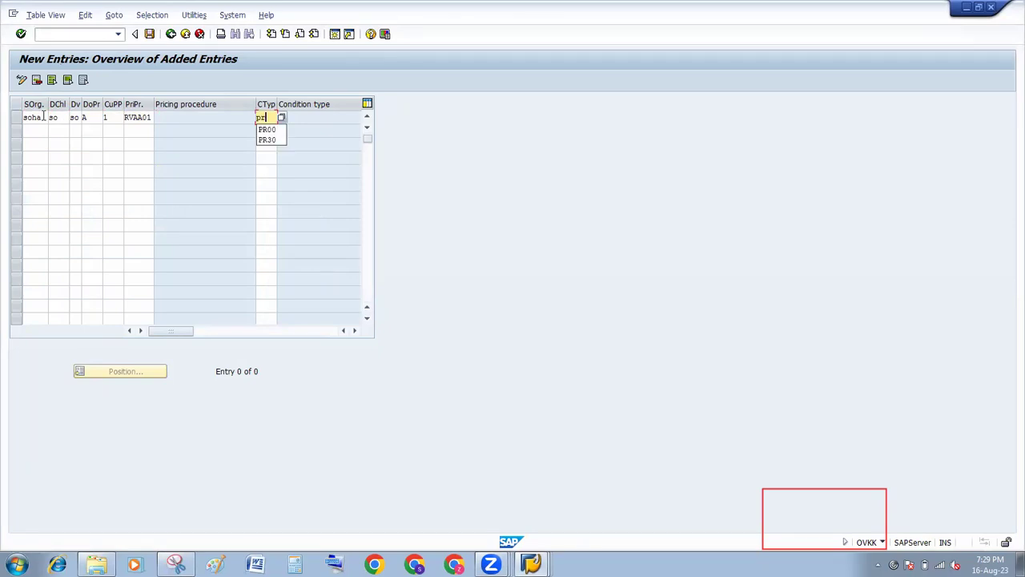
{"action": "type", "text": "00"}
{"action": "key", "text": "Return"}
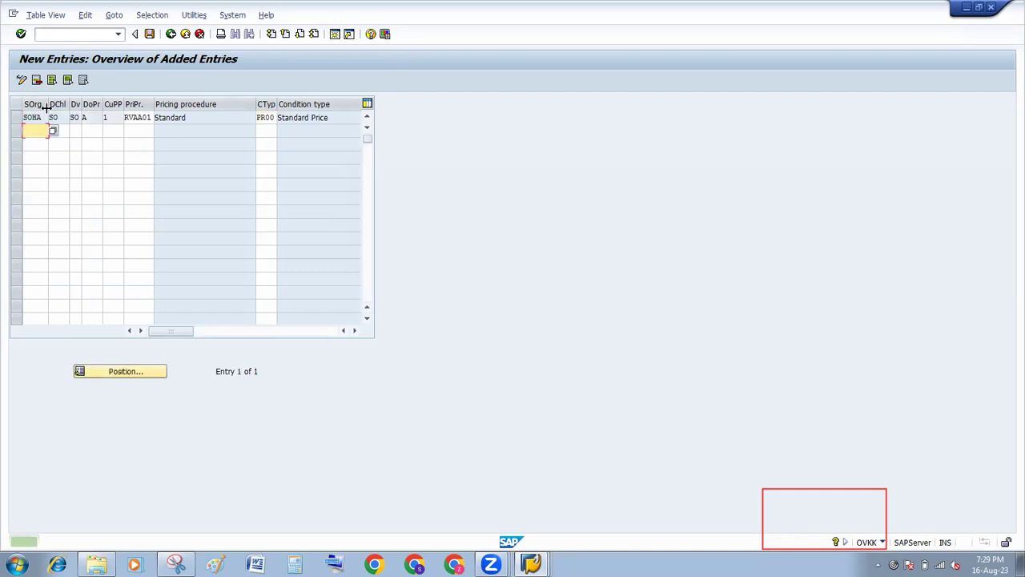
{"action": "left_click", "coordinate": [85, 131]}
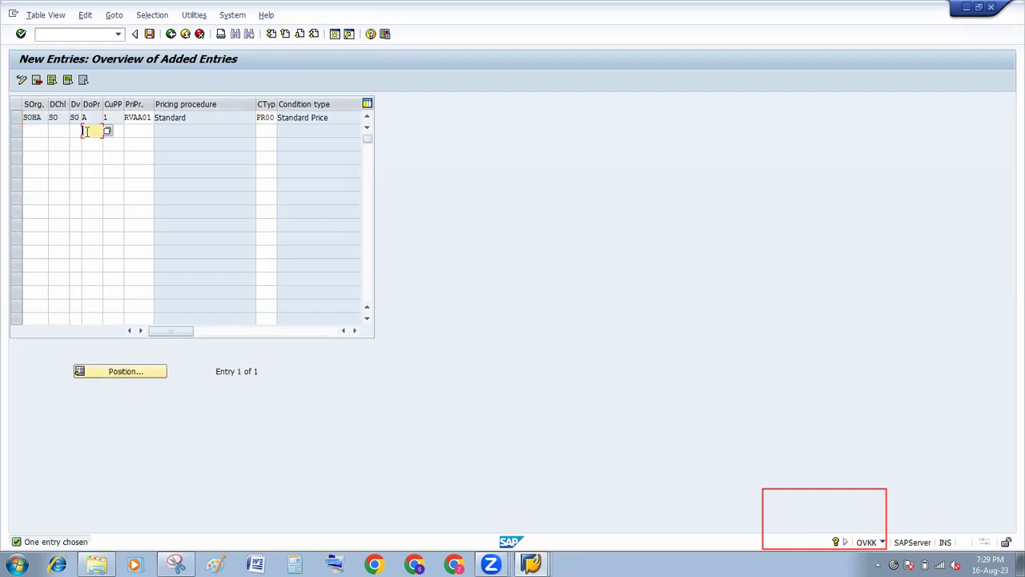
{"action": "left_click", "coordinate": [97, 117]}
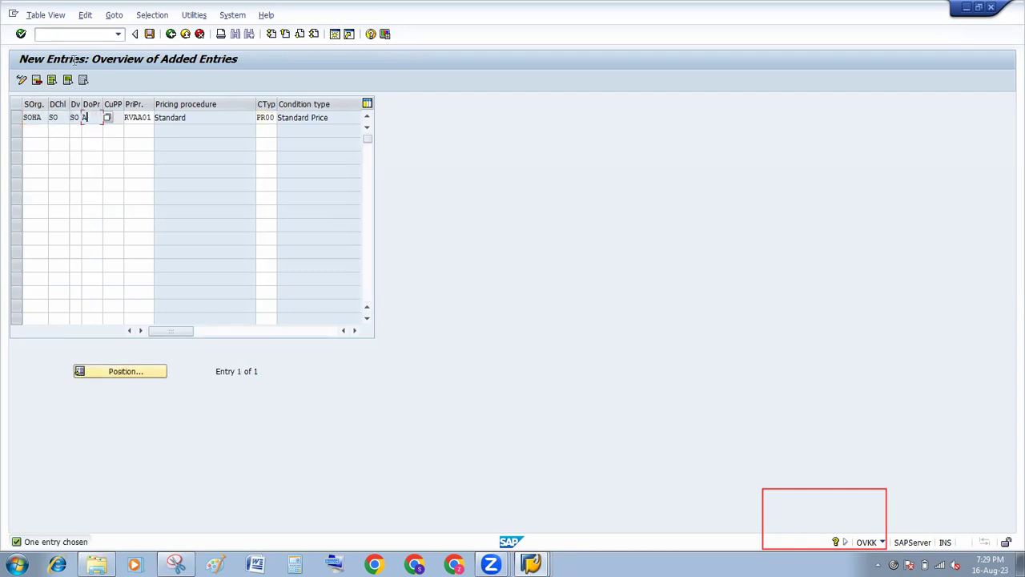
{"action": "left_click", "coordinate": [77, 36]}
{"action": "left_click", "coordinate": [90, 117]}
{"action": "left_click", "coordinate": [57, 34]}
{"action": "type", "text": "VOV8"}
{"action": "key", "text": "Return"}
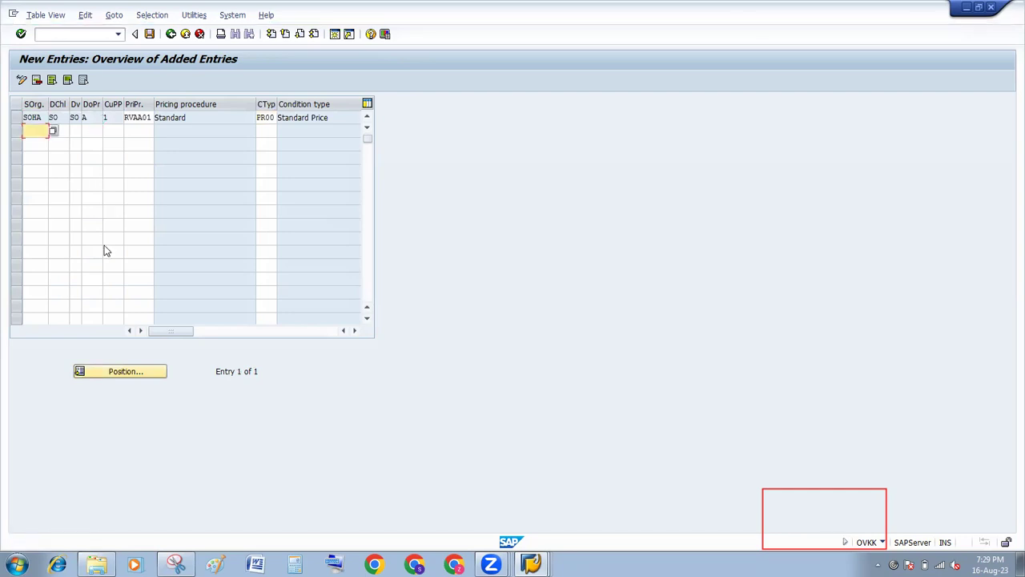
Step: Open transaction VOV8 in a new session to maintain sales order types
{"action": "left_click", "coordinate": [74, 35]}
{"action": "type", "text": "/ovov8"}
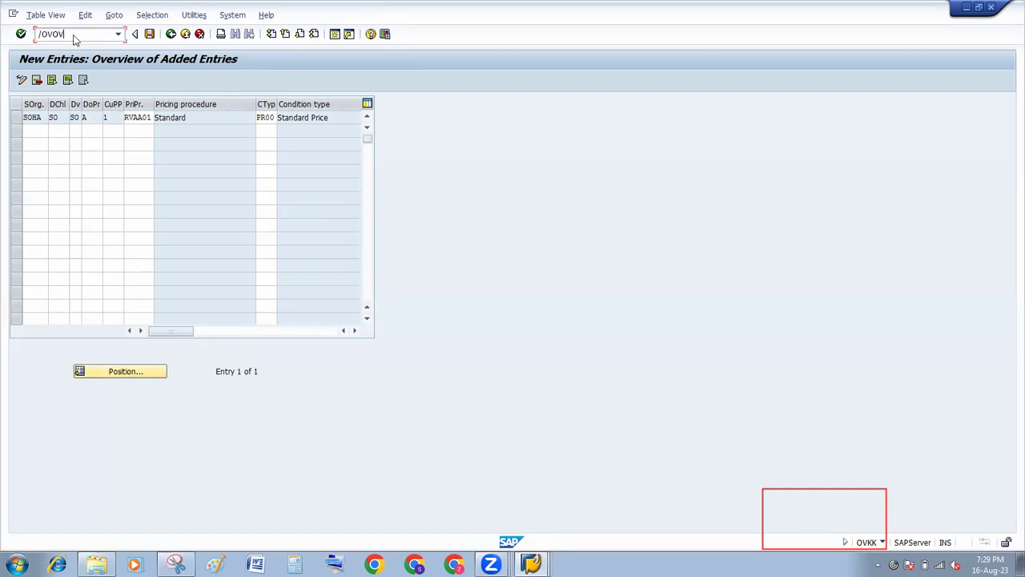
{"action": "key", "text": "Return"}
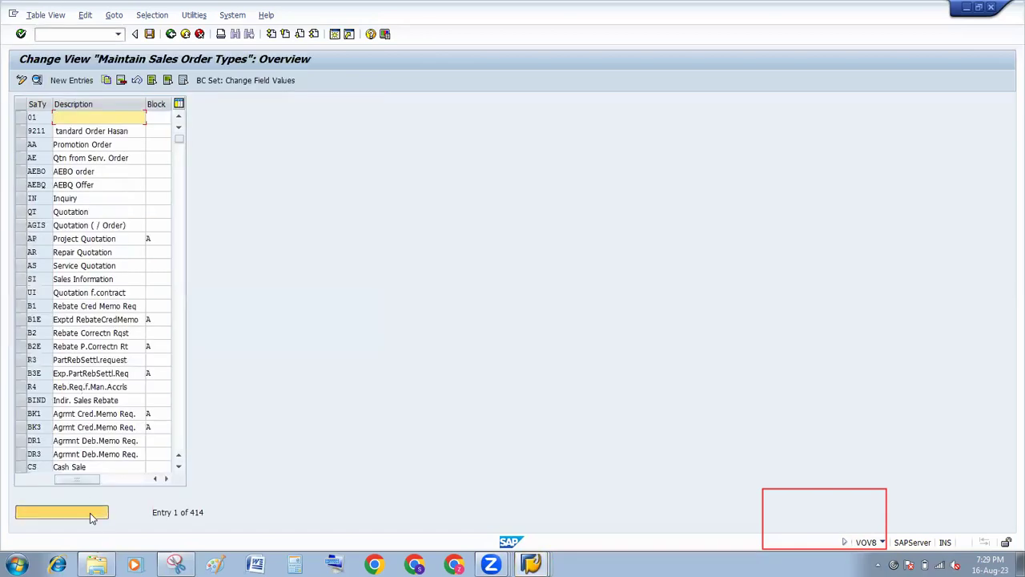
Step: Find sales document type OR and open its details to check the document pricing procedure
{"action": "left_click", "coordinate": [90, 512]}
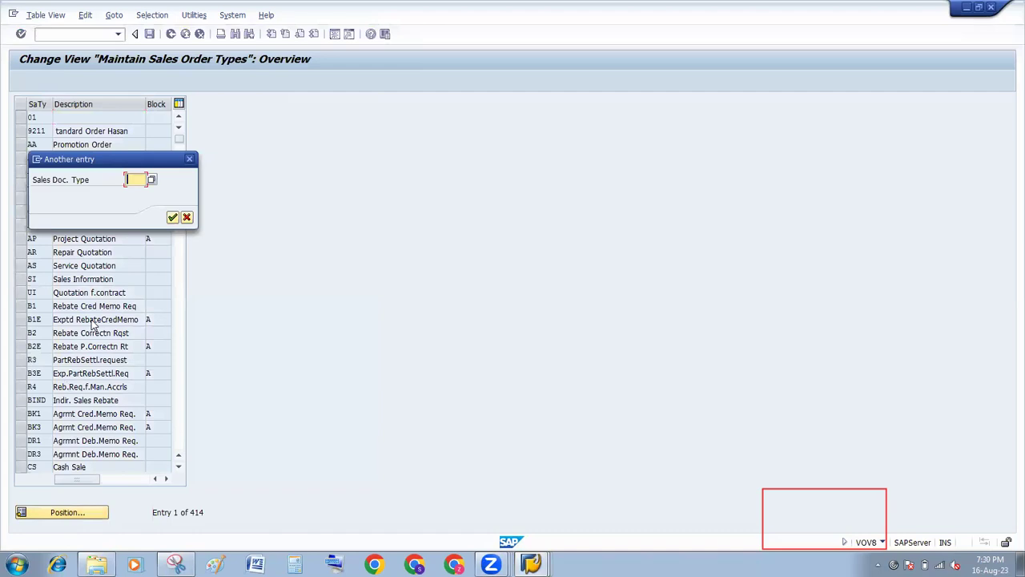
{"action": "type", "text": "OR"}
{"action": "key", "text": "Return"}
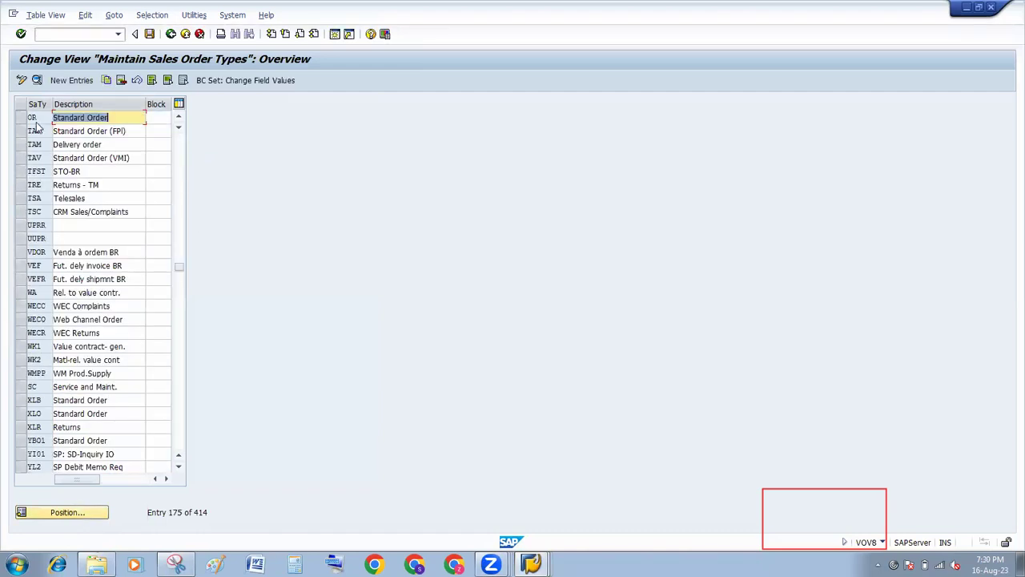
{"action": "double_click", "coordinate": [36, 122]}
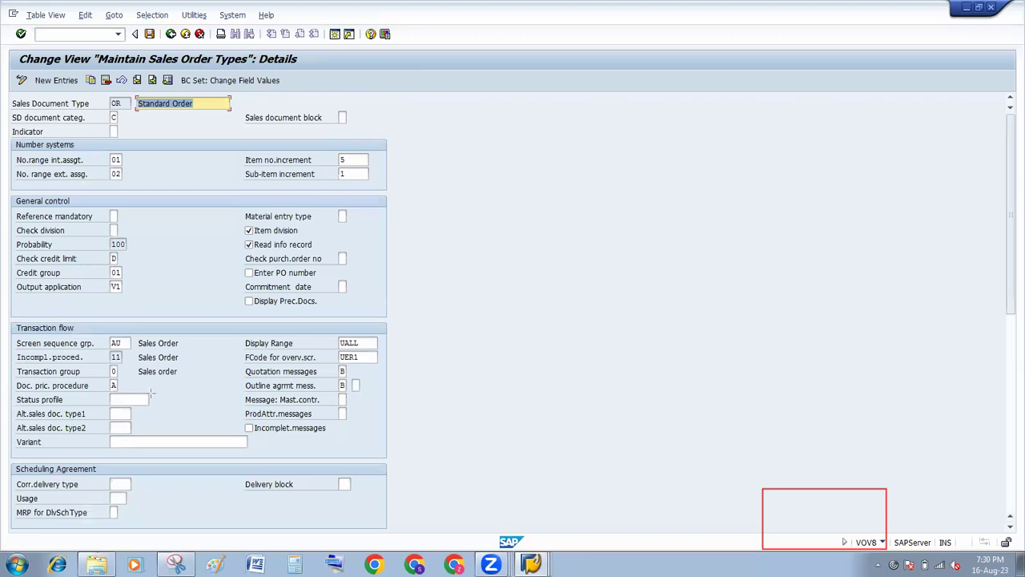
{"action": "left_click_drag", "start_coordinate": [7, 375], "coordinate": [151, 393]}
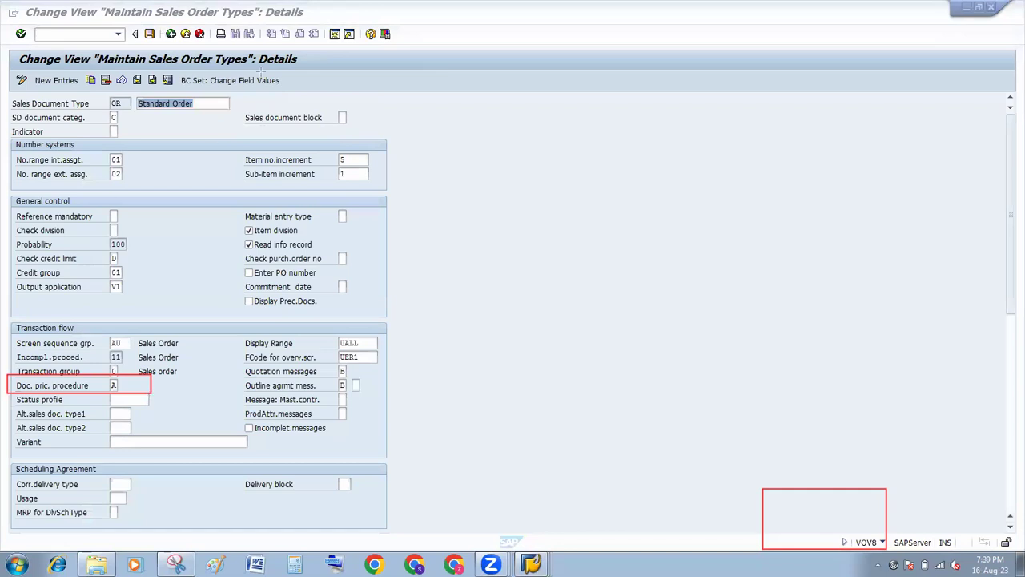
Step: Return to the sales order types overview, find type SS and open its details to check the document pricing procedure
{"action": "left_click", "coordinate": [171, 35]}
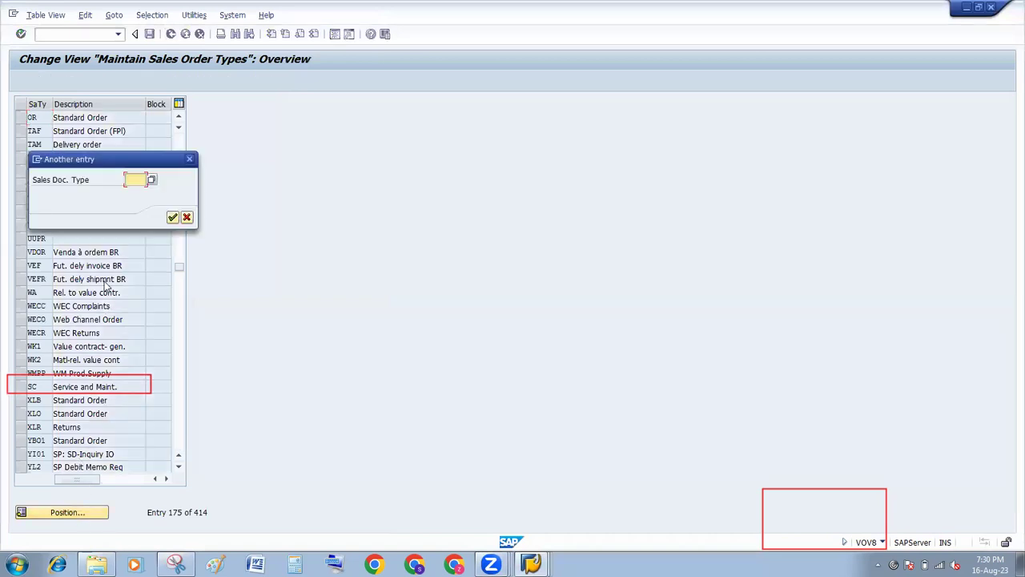
{"action": "type", "text": "SS"}
{"action": "key", "text": "Return"}
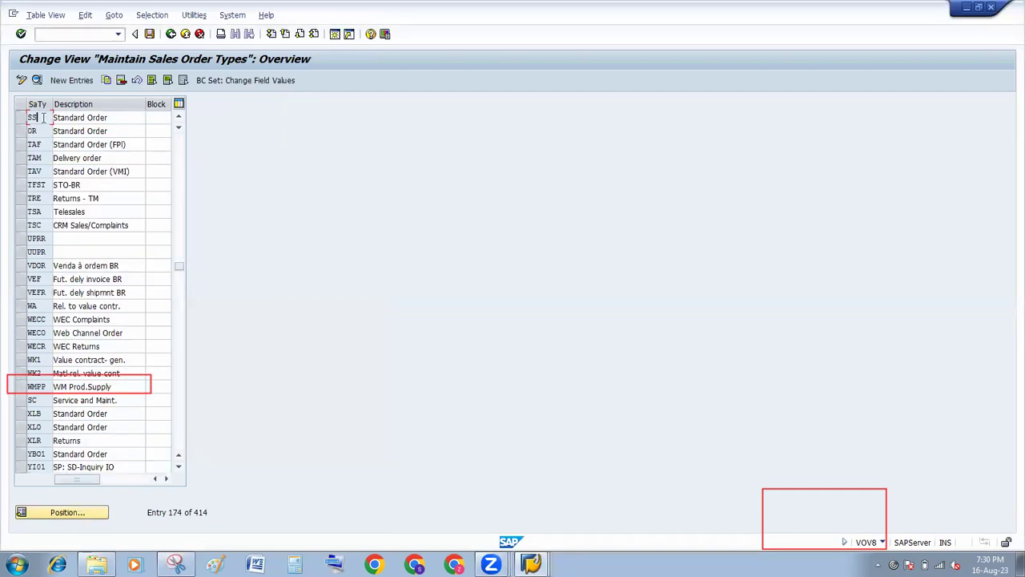
{"action": "double_click", "coordinate": [44, 122]}
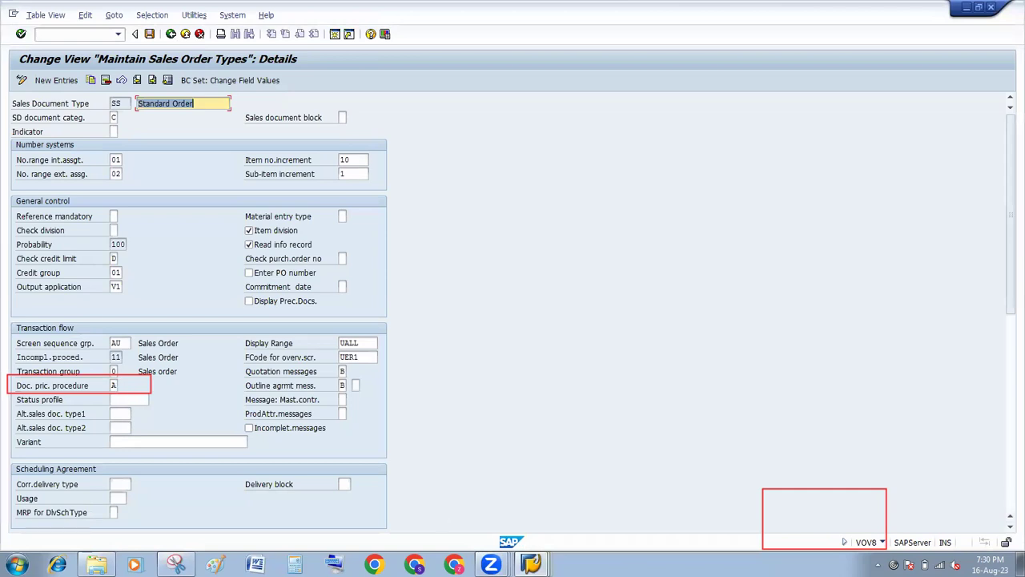
Step: Switch back to the OVKK new entries session and review the document and customer pricing procedure values in the SOHA row
{"action": "left_click", "coordinate": [530, 564]}
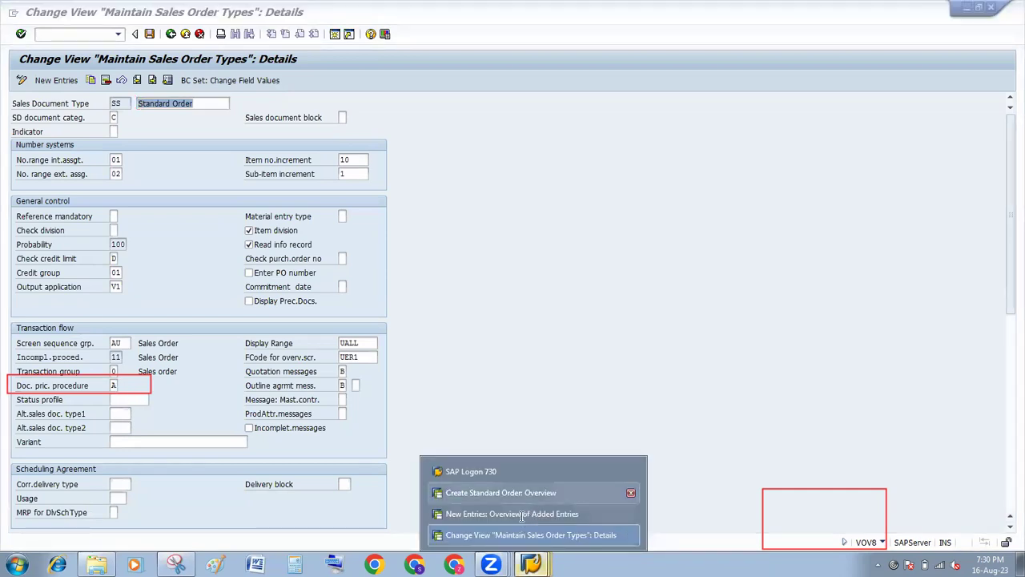
{"action": "left_click", "coordinate": [522, 513]}
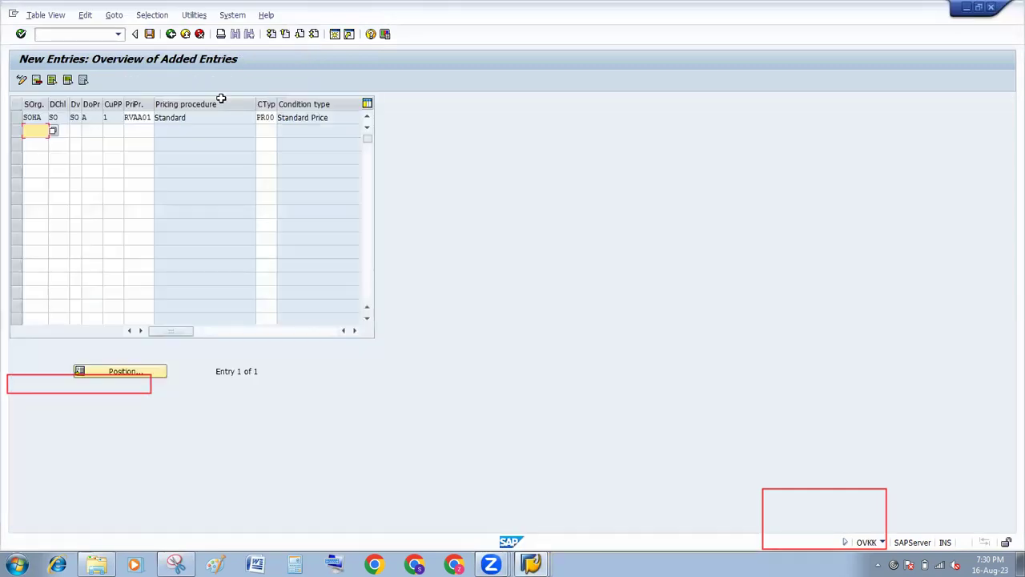
{"action": "left_click_drag", "start_coordinate": [79, 100], "coordinate": [95, 134]}
{"action": "left_click_drag", "start_coordinate": [103, 100], "coordinate": [126, 135]}
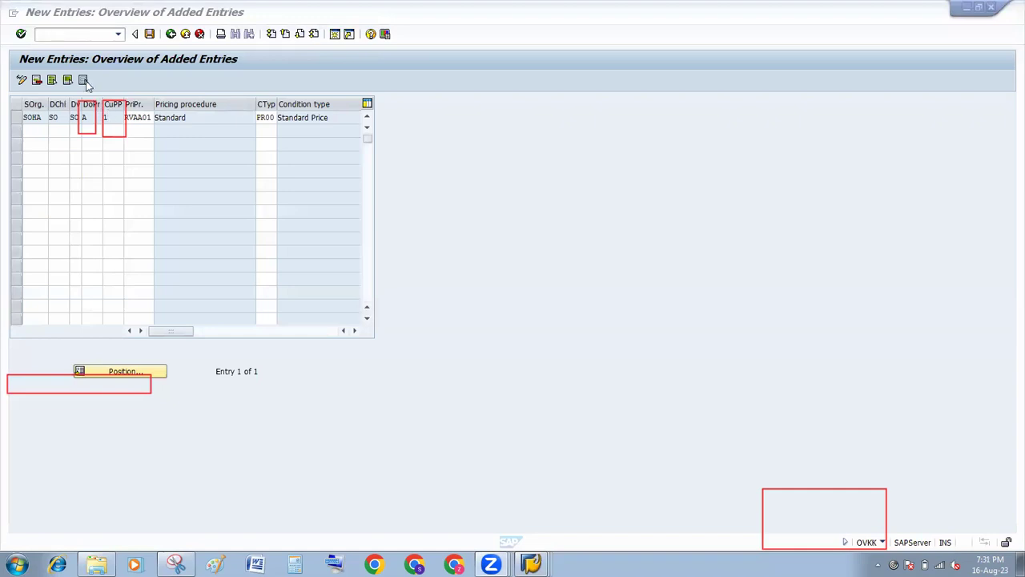
Step: Open the customer display transaction in a new session
{"action": "left_click", "coordinate": [72, 45]}
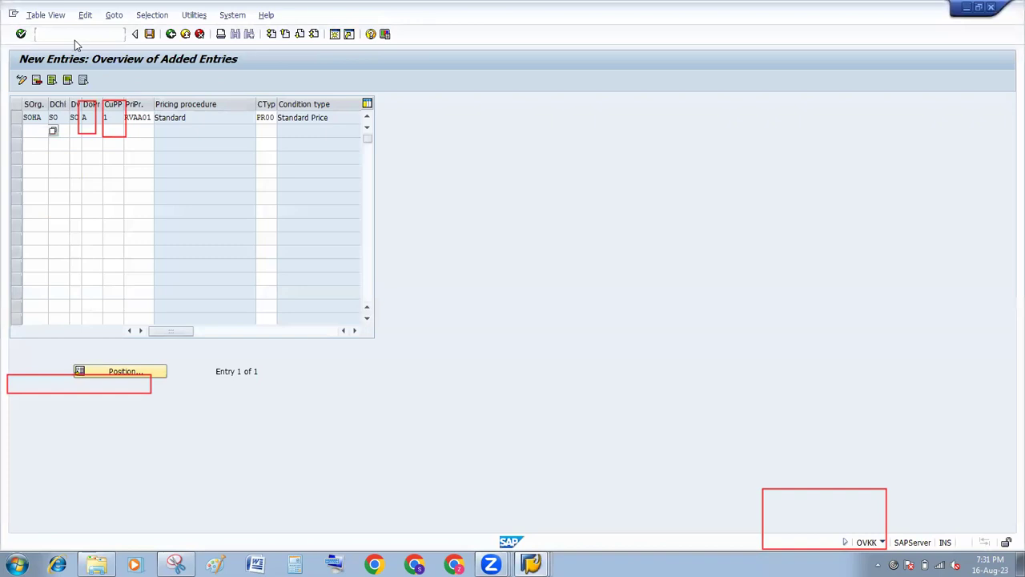
{"action": "left_click", "coordinate": [75, 40]}
{"action": "type", "text": "/OXD0"}
{"action": "key", "text": "Return"}
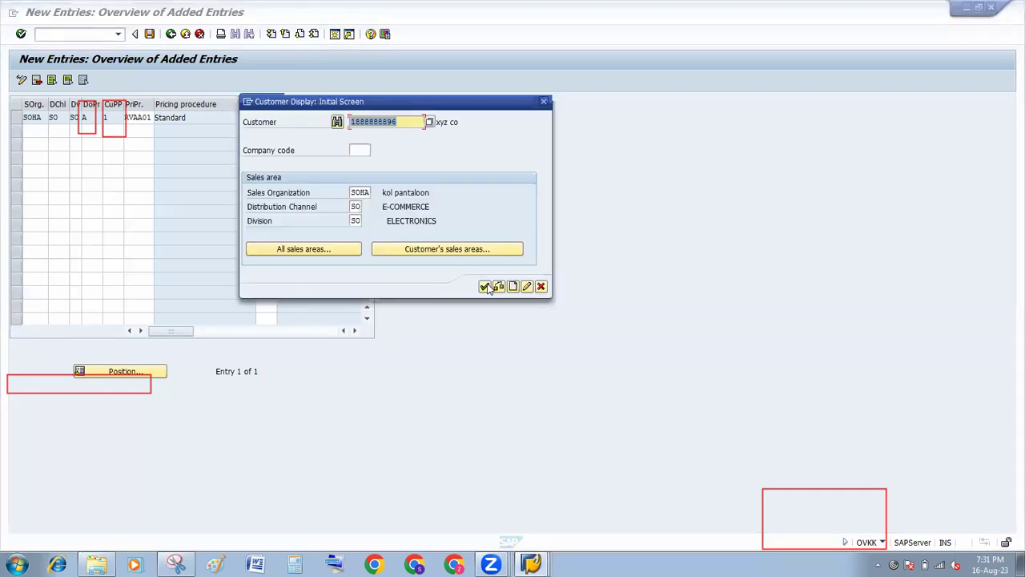
Step: Display the selected customer's sales area data for SOHA/SO/SO and check the customer pricing procedure
{"action": "left_click", "coordinate": [485, 287]}
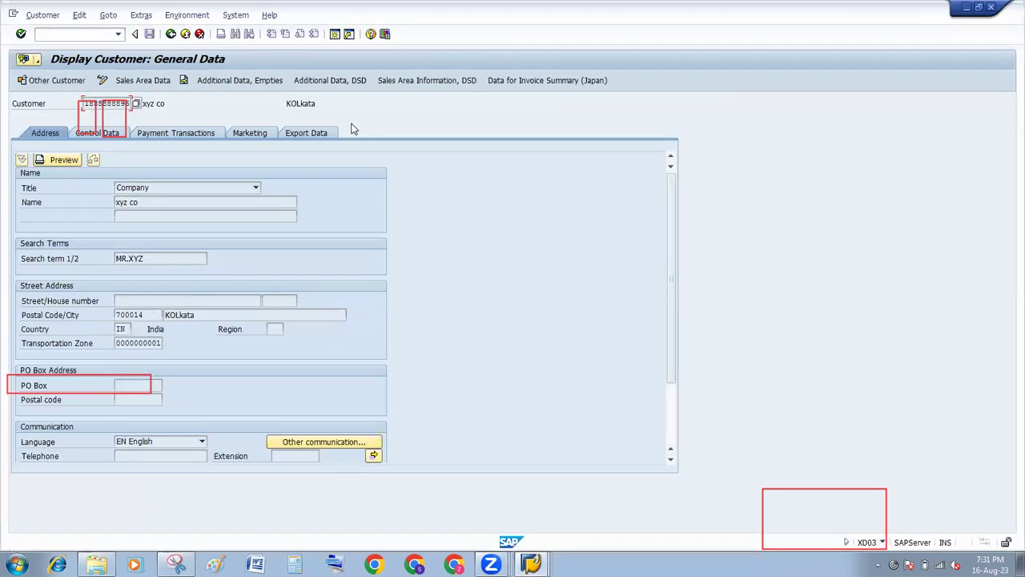
{"action": "left_click", "coordinate": [158, 84]}
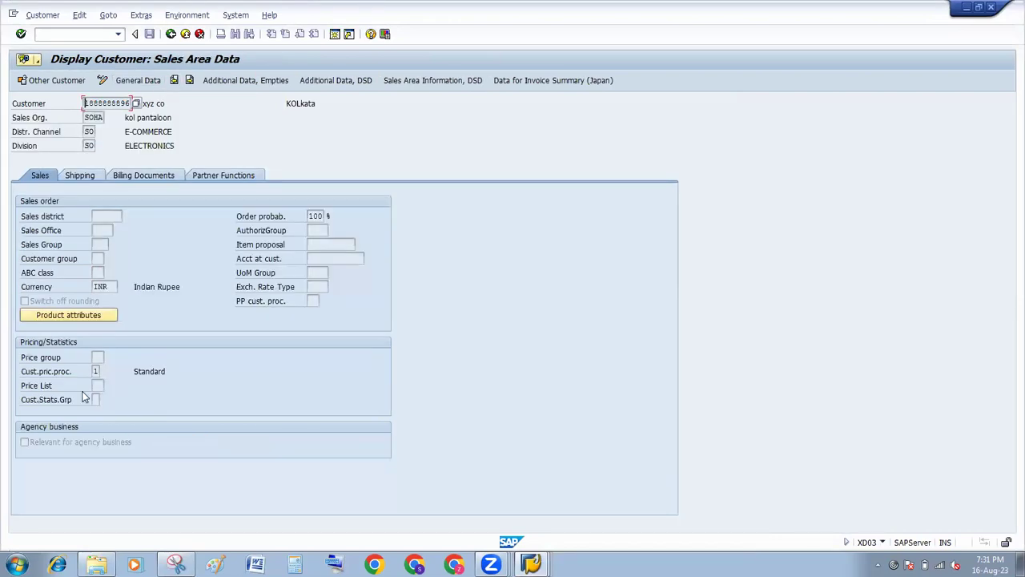
{"action": "mouse_move", "coordinate": [8, 356]}
{"action": "left_mouse_down"}
{"action": "mouse_move", "coordinate": [25, 368]}
{"action": "mouse_move", "coordinate": [170, 378]}
{"action": "left_mouse_up"}
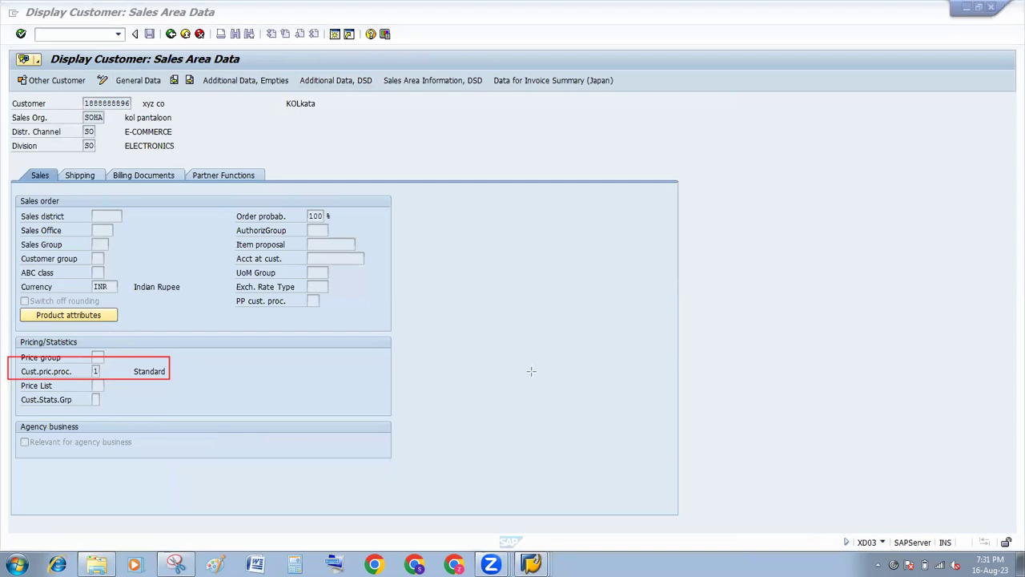
{"action": "key", "text": "Escape"}
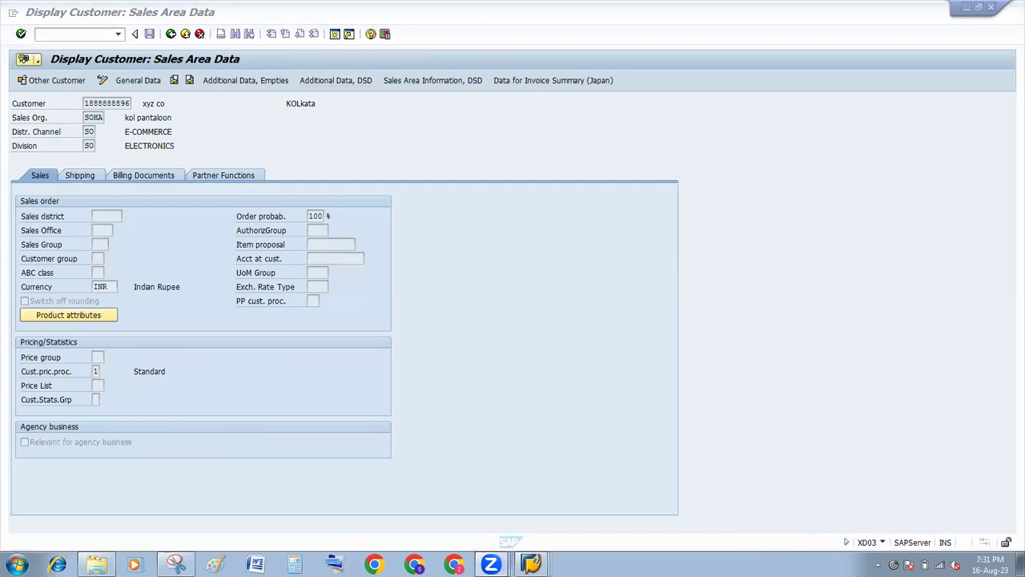
Step: Switch back to the OVKK new entries session and save the pricing procedure determination entry for SOHA/SO/SO
{"action": "left_click", "coordinate": [530, 564]}
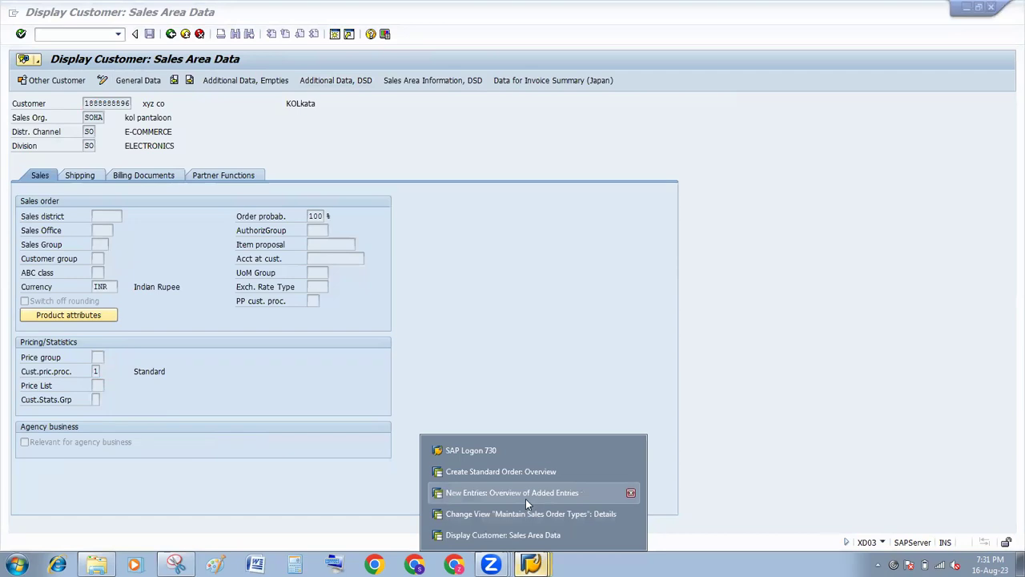
{"action": "left_click", "coordinate": [526, 498]}
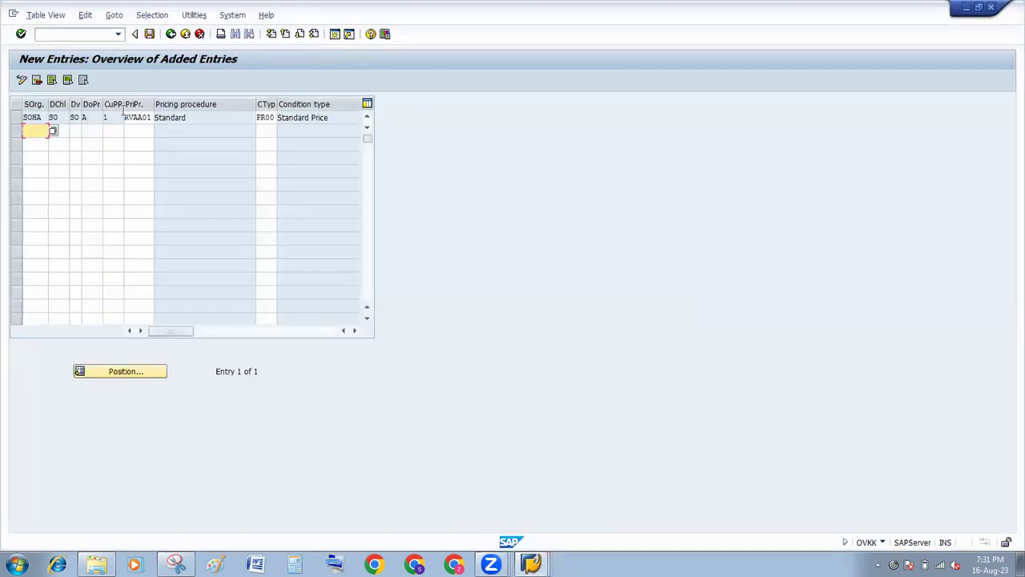
{"action": "left_click", "coordinate": [148, 36]}
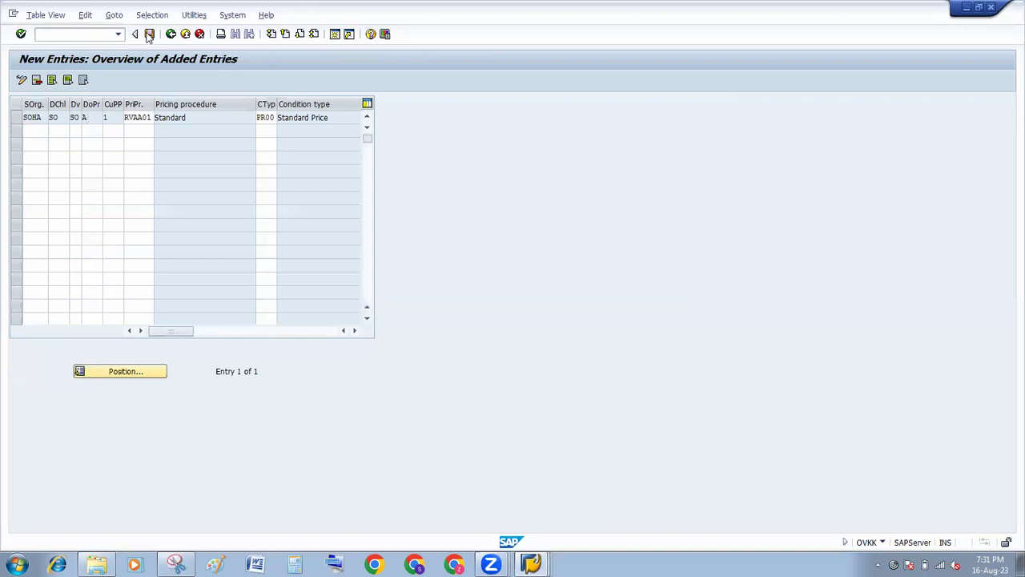
{"action": "left_click", "coordinate": [149, 35]}
{"action": "left_click", "coordinate": [190, 218]}
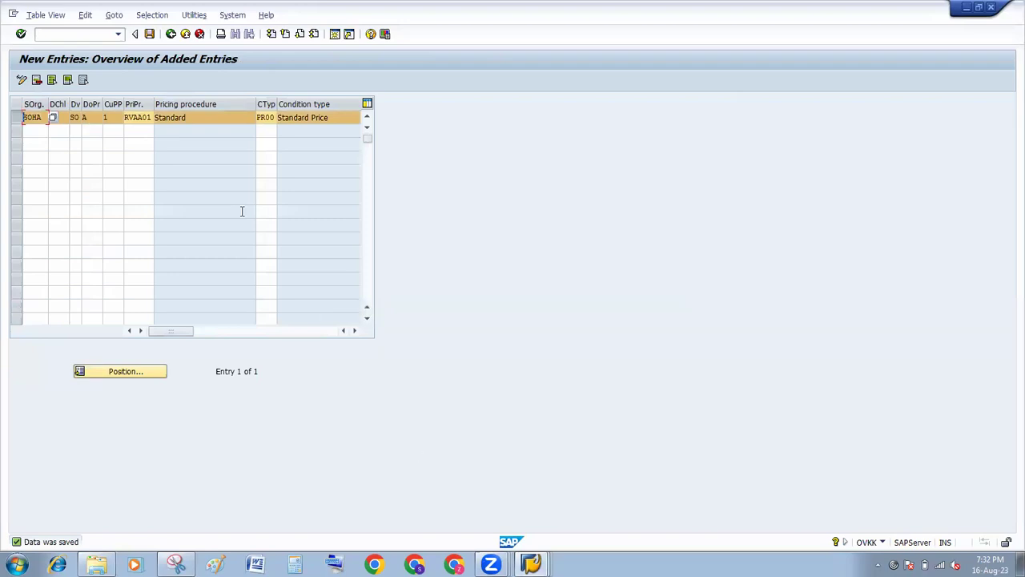
Step: Switch to the sales order session and restart VA01 with order type SS for sales area SOHA/SO/SO
{"action": "left_click", "coordinate": [80, 35]}
{"action": "left_click", "coordinate": [531, 561]}
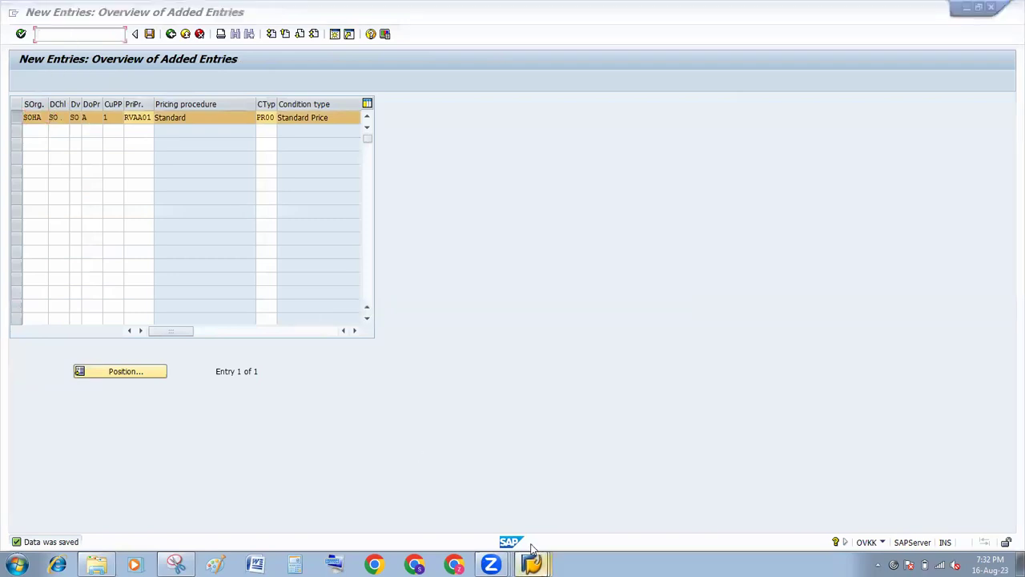
{"action": "left_click", "coordinate": [519, 515]}
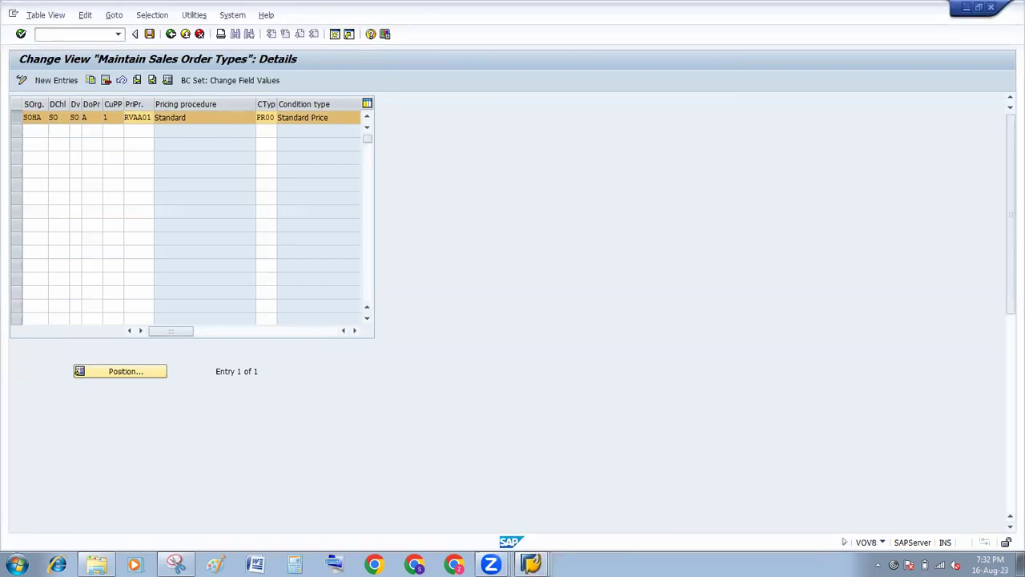
{"action": "left_click", "coordinate": [528, 561]}
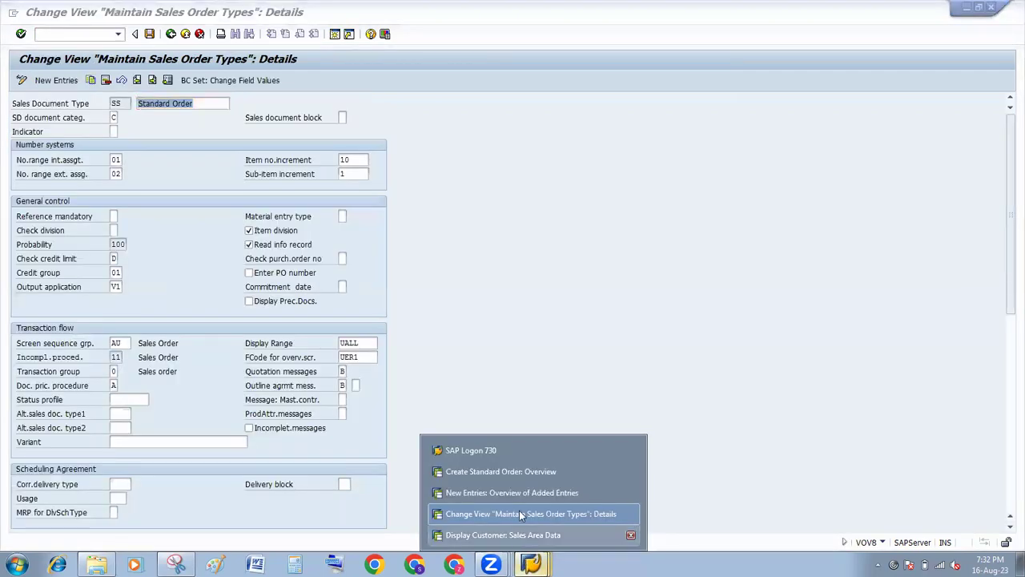
{"action": "left_click", "coordinate": [505, 471]}
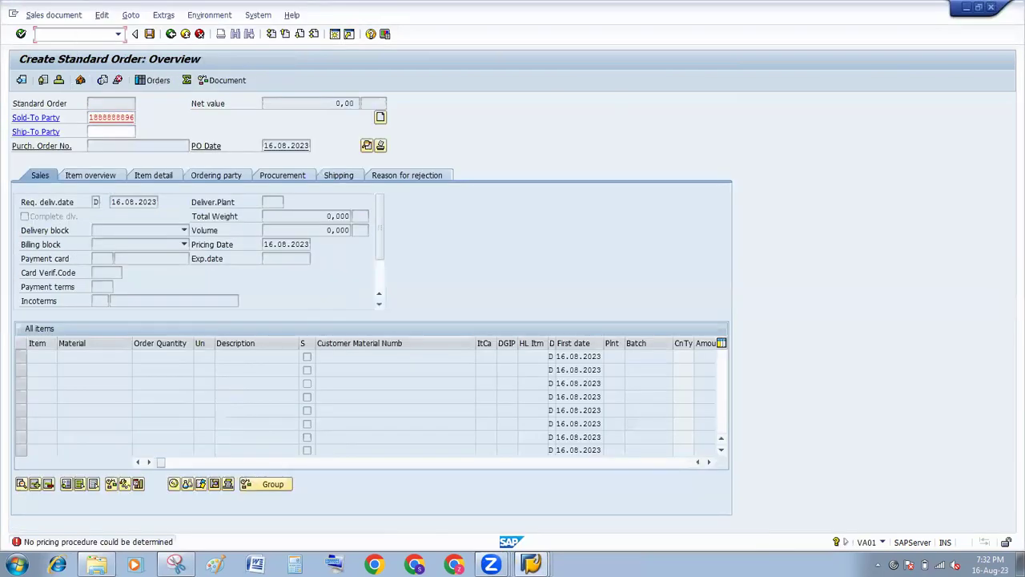
{"action": "type", "text": "/NVA01"}
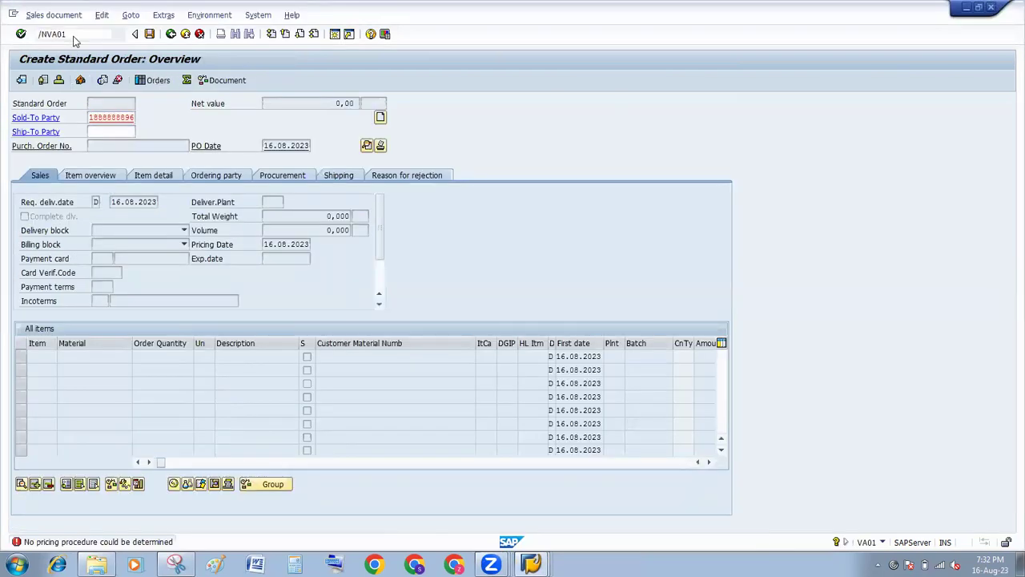
{"action": "key", "text": "Return"}
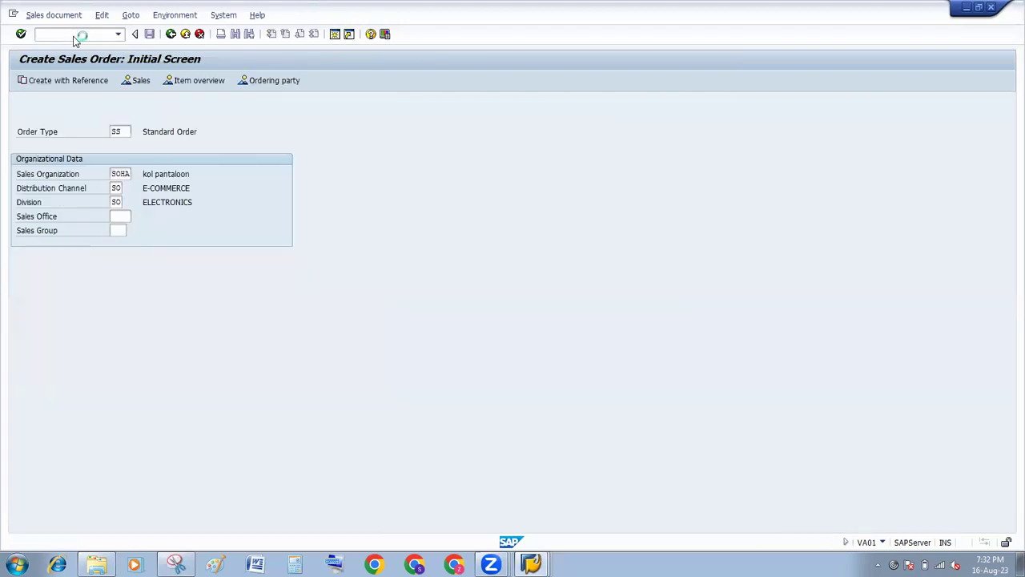
{"action": "key", "text": "Return"}
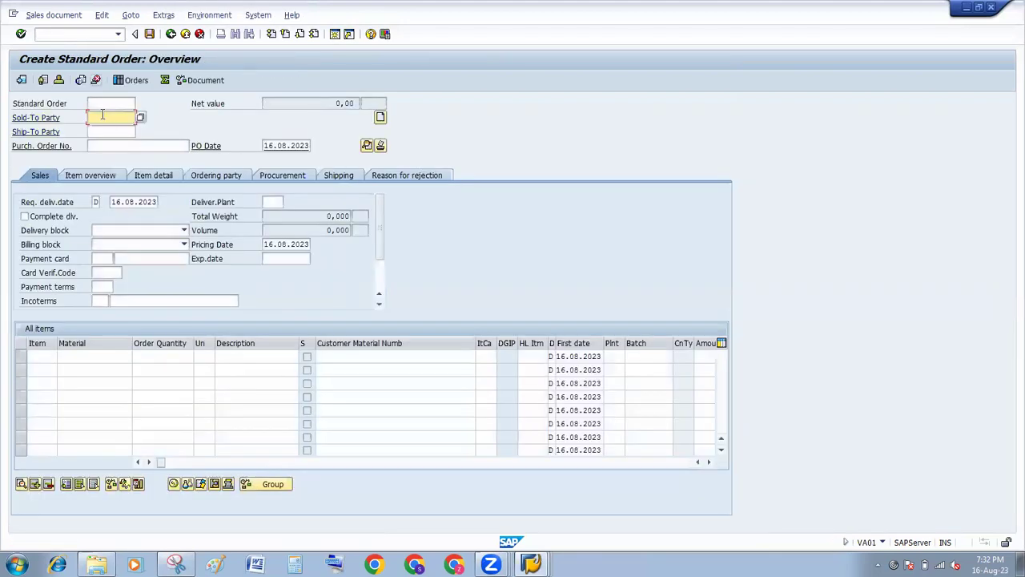
Step: Enter the customer number as sold-to party in the new standard order and confirm it
{"action": "left_click", "coordinate": [102, 117]}
{"action": "left_click", "coordinate": [110, 129]}
{"action": "key", "text": "Return"}
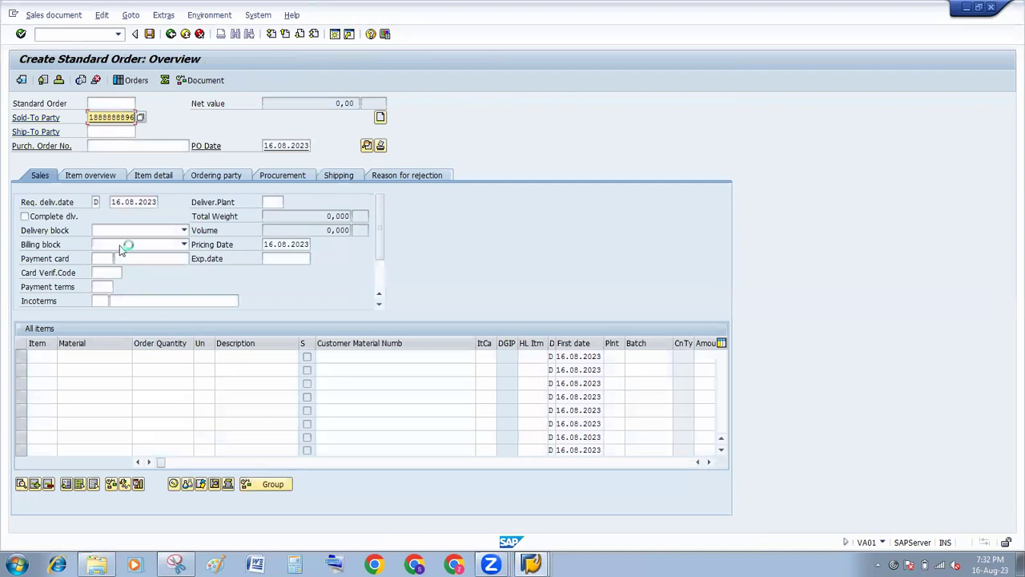